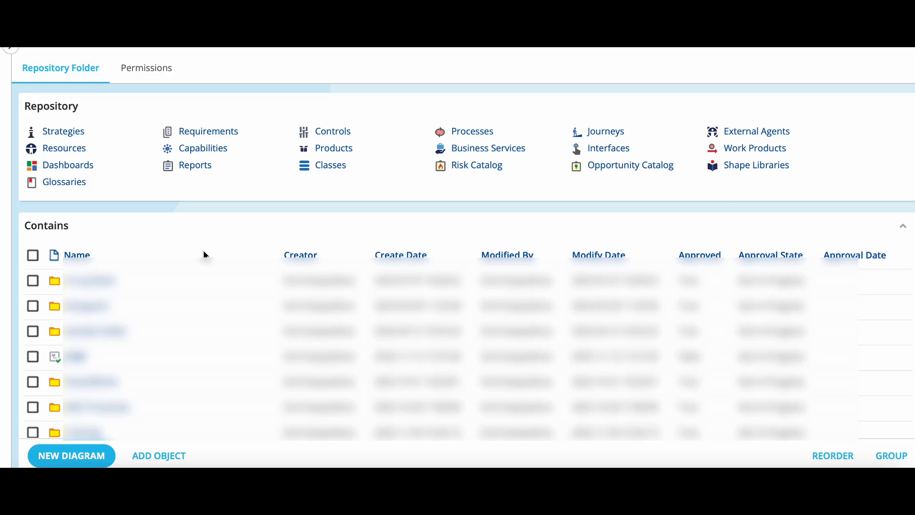
# Create a new Folder object named My Folder in the repository
pyautogui.scroll(-3, 203, 249)
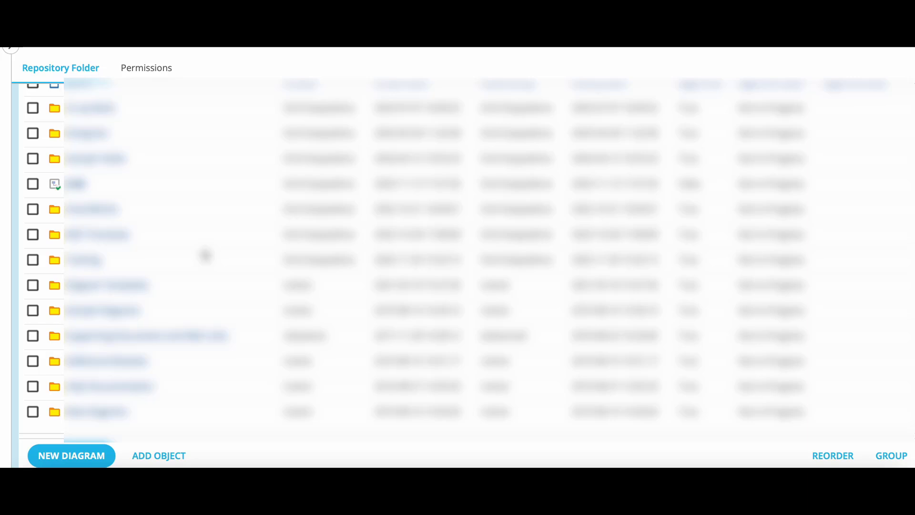
pyautogui.click(162, 457)
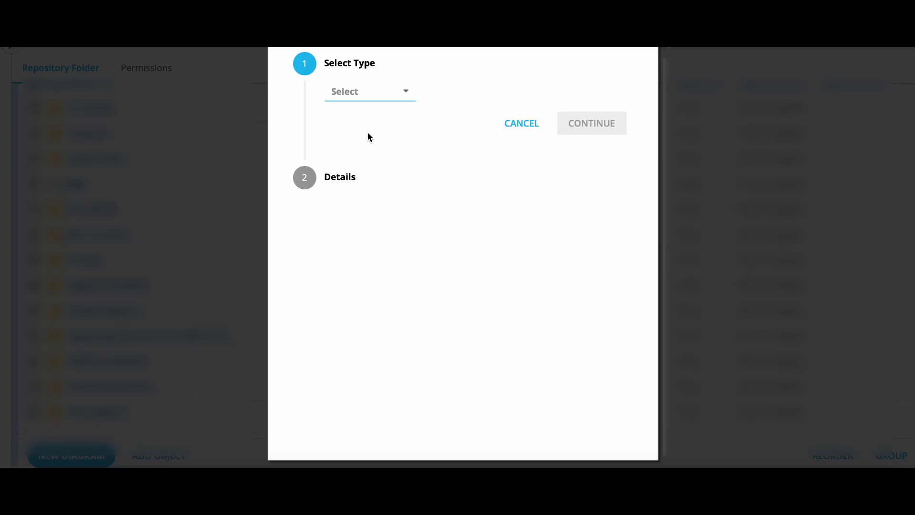
pyautogui.click(406, 92)
pyautogui.click(398, 101)
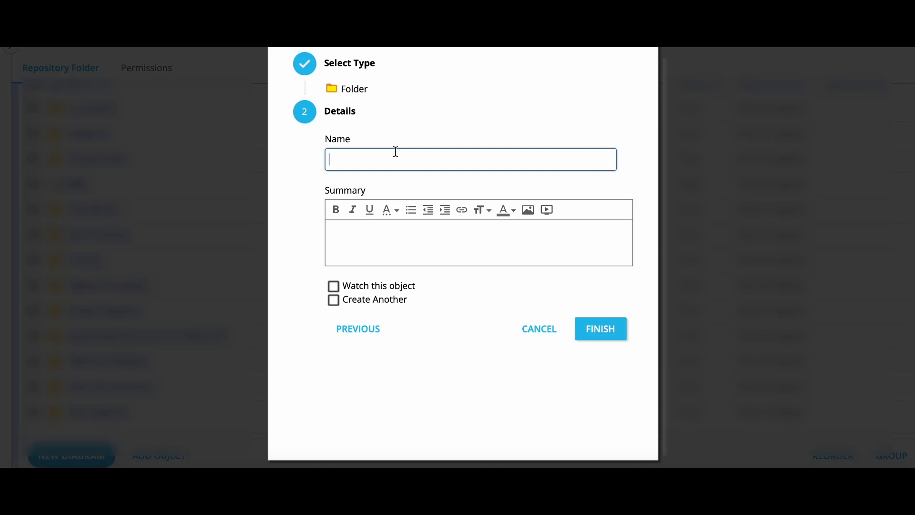
pyautogui.write('My Folder')
pyautogui.click(590, 323)
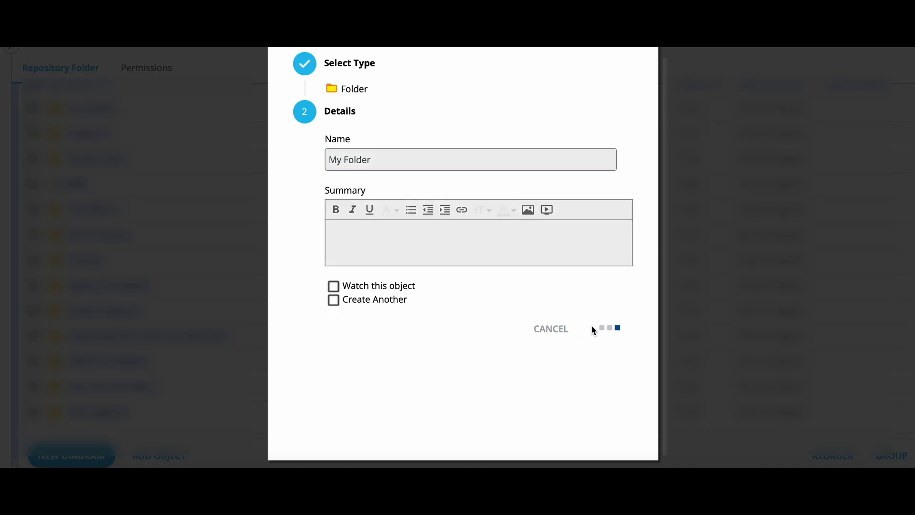
# Start creating a new diagram inside My Folder
pyautogui.scroll(-4, 237, 301)
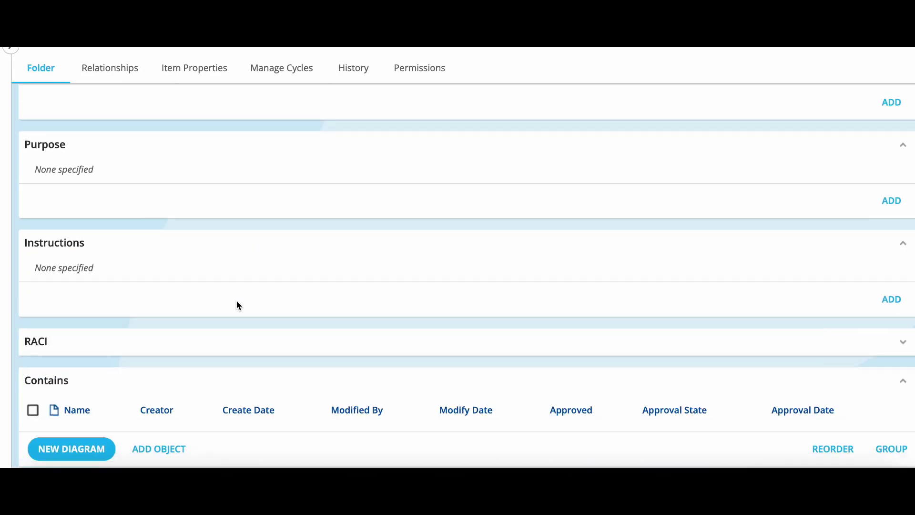
pyautogui.click(89, 434)
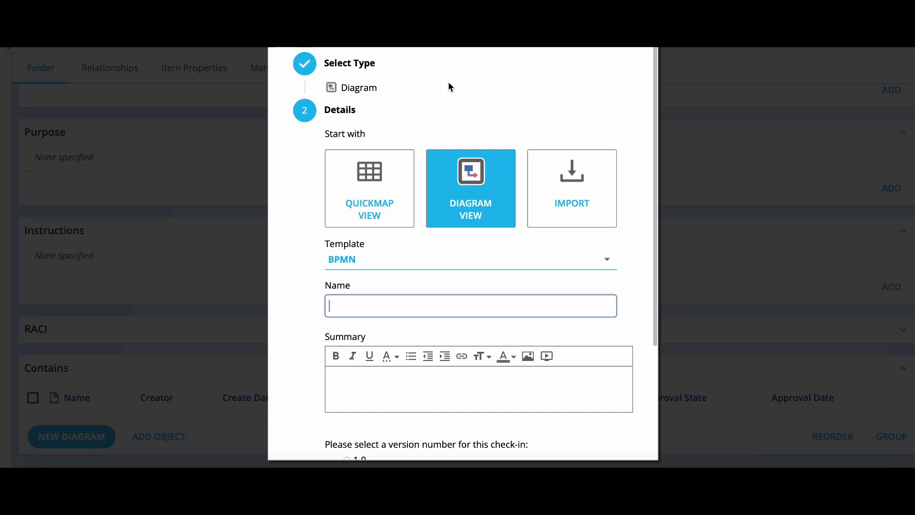
# Review the Import starting option with both import sources and the QuickMap View option, and return to Diagram View
pyautogui.click(559, 183)
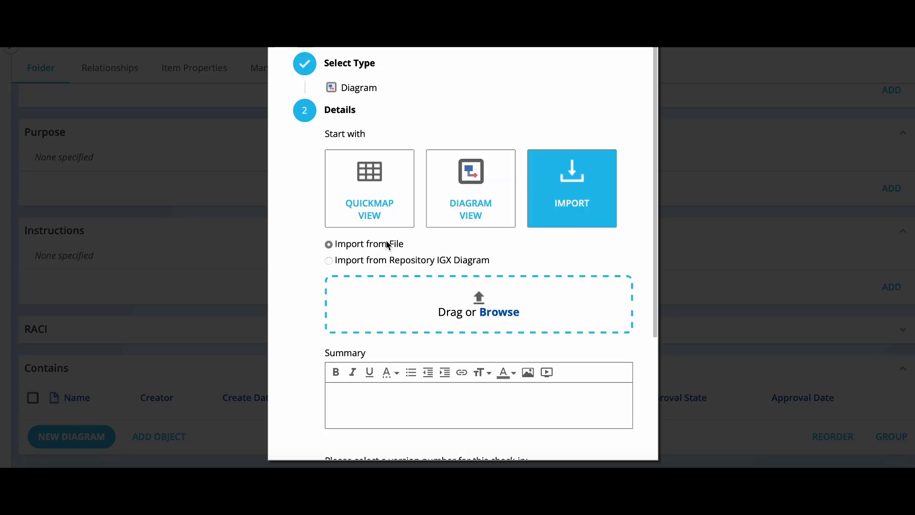
pyautogui.click(394, 259)
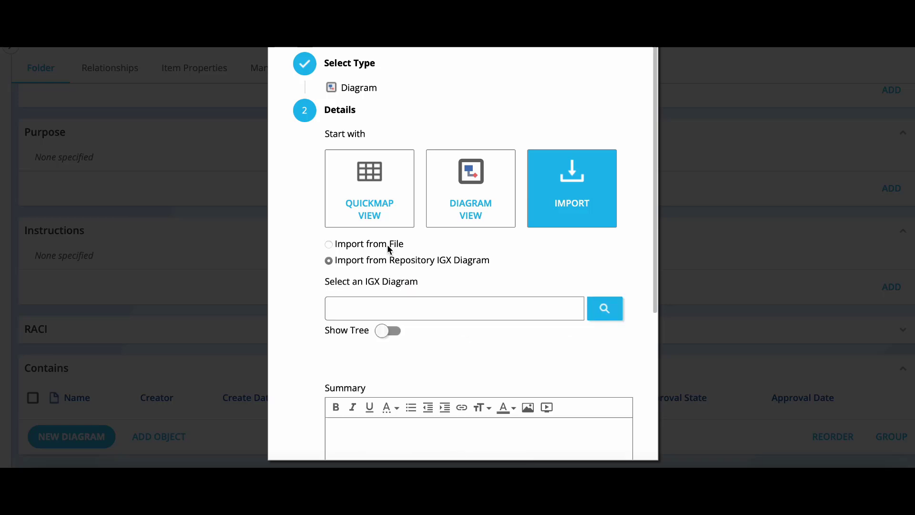
pyautogui.click(389, 245)
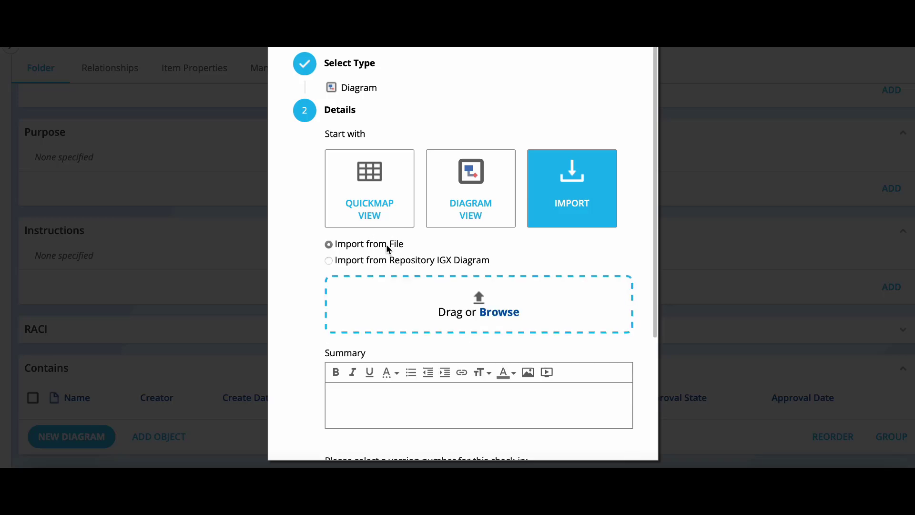
pyautogui.click(380, 185)
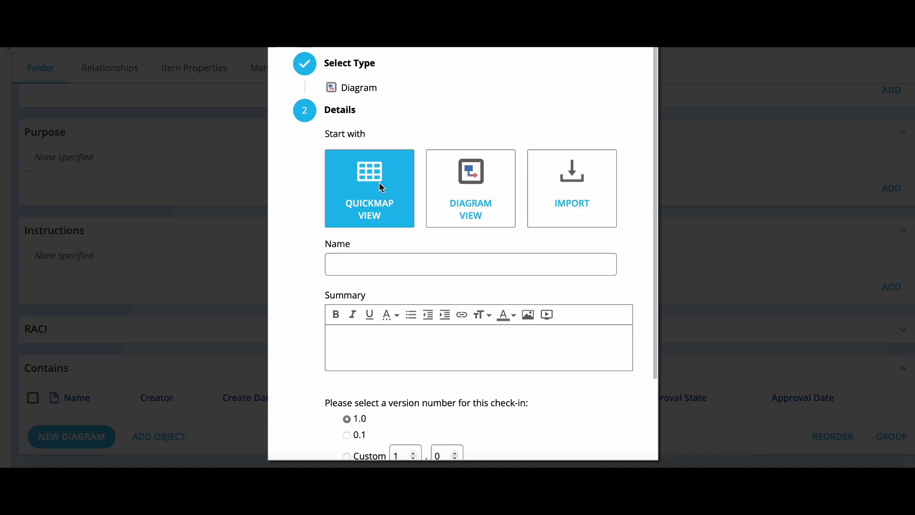
pyautogui.click(481, 206)
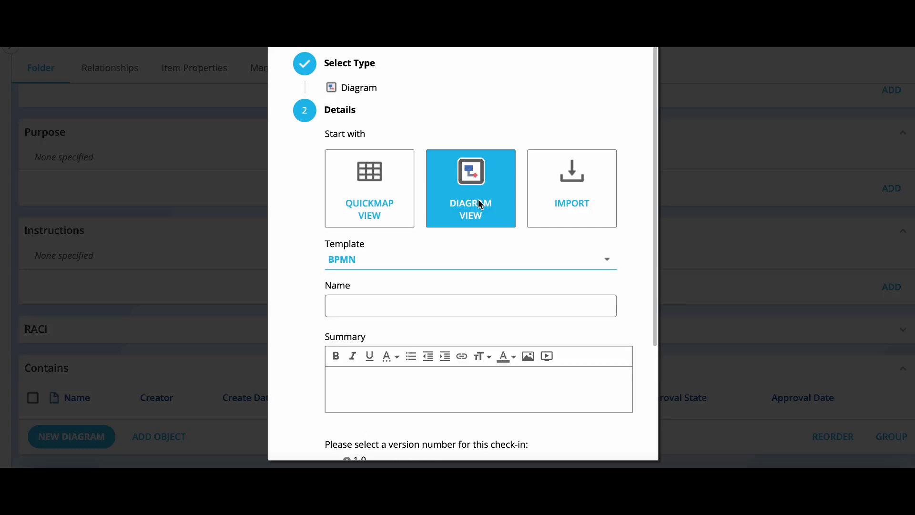
# Review the available diagram templates, keep BPMN, and name the diagram My First Diagram
pyautogui.scroll(-3, 480, 205)
pyautogui.scroll(3, 481, 205)
pyautogui.click(470, 260)
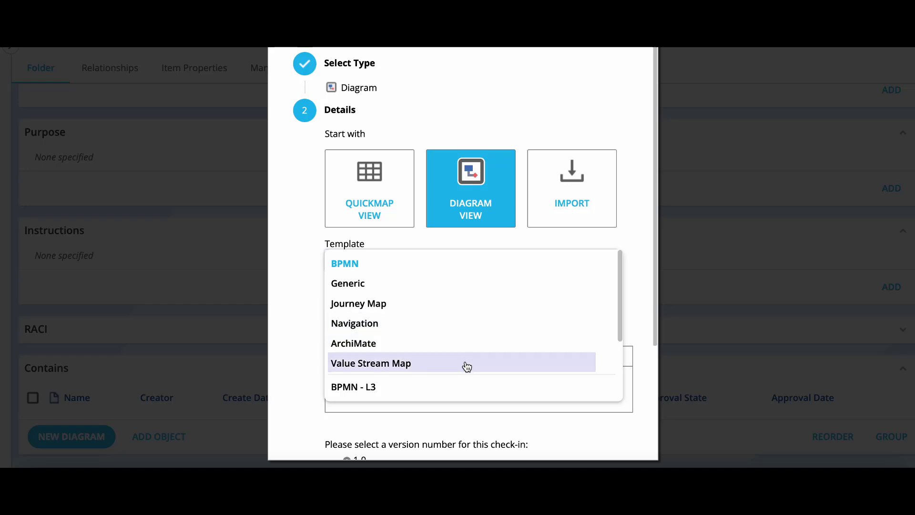
pyautogui.click(466, 266)
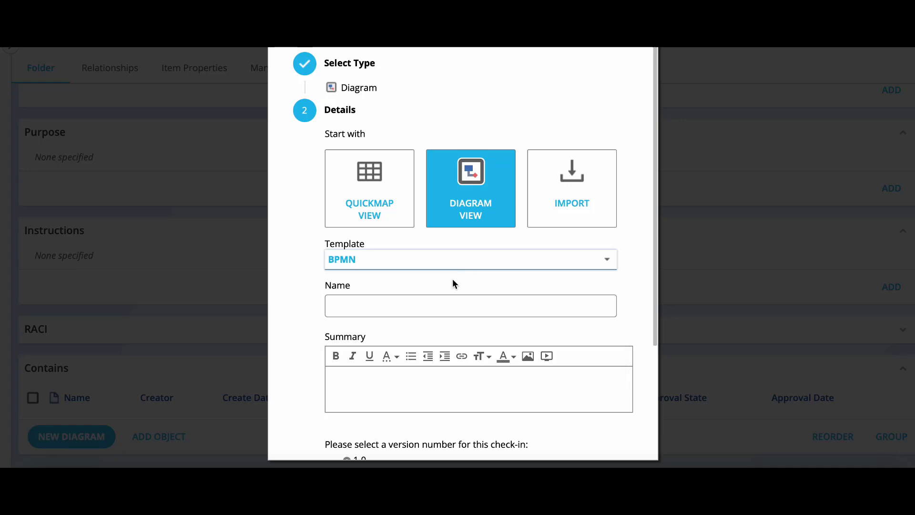
pyautogui.click(410, 306)
pyautogui.write('My F')
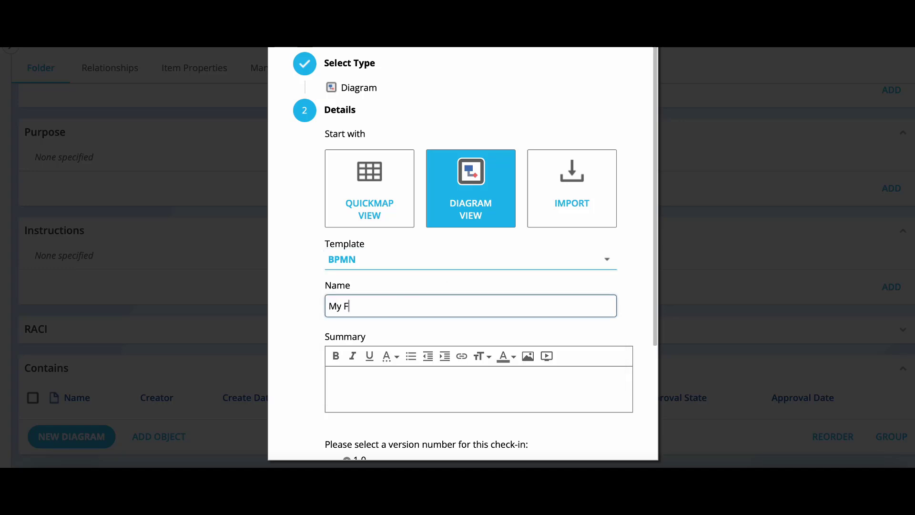
pyautogui.write('irst Diagram')
# Create the diagram as version 1.0 with an empty summary and without watching the object
pyautogui.click(360, 382)
pyautogui.scroll(-3, 359, 381)
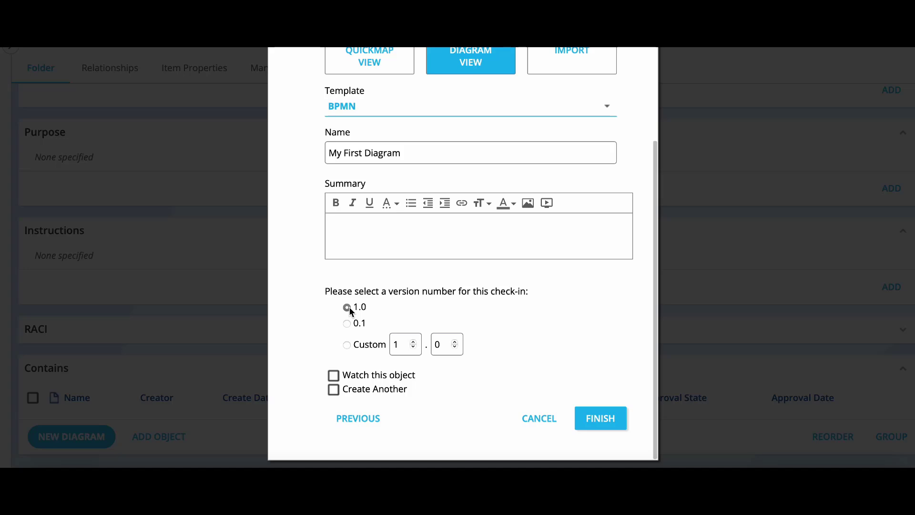
pyautogui.click(335, 376)
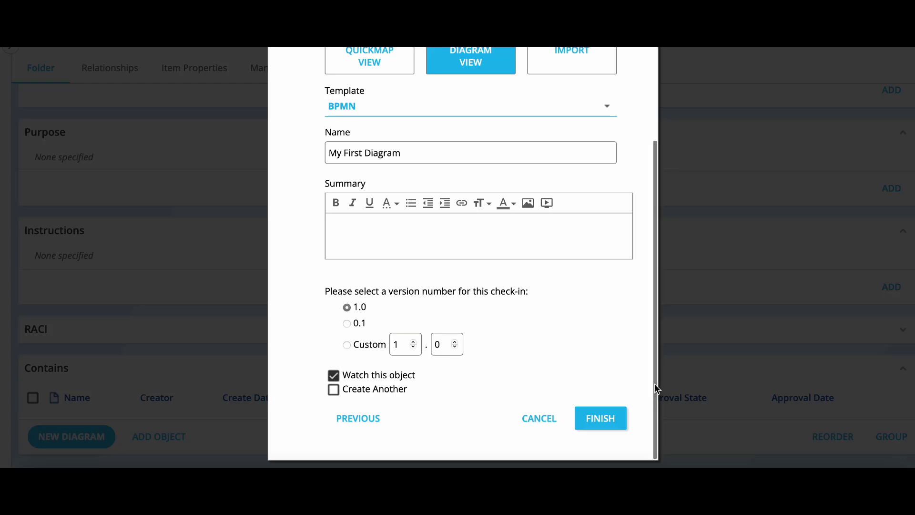
pyautogui.click(336, 376)
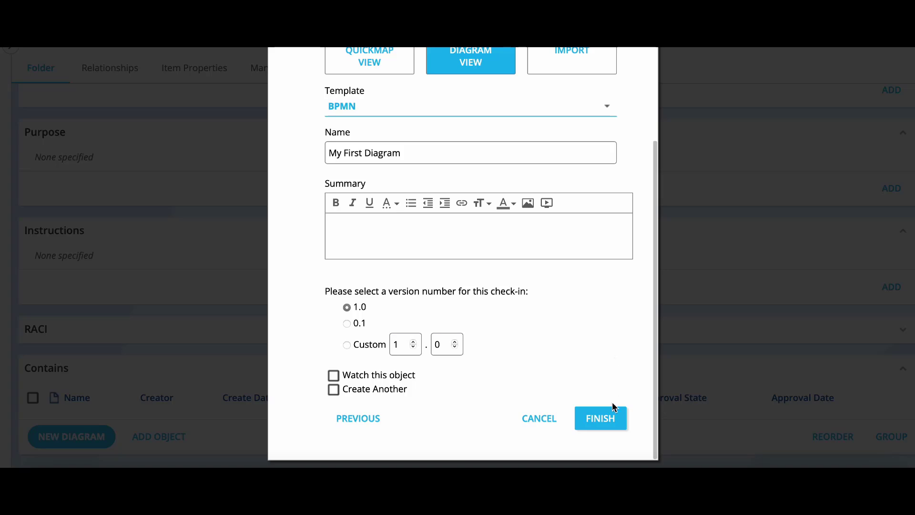
pyautogui.click(601, 419)
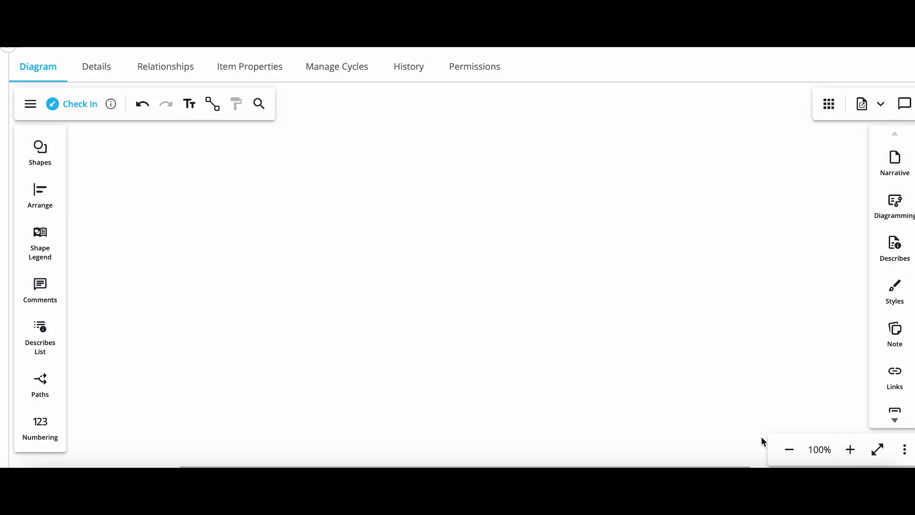
# Open the shape library and browse the shapes available in the Training set
pyautogui.click(47, 153)
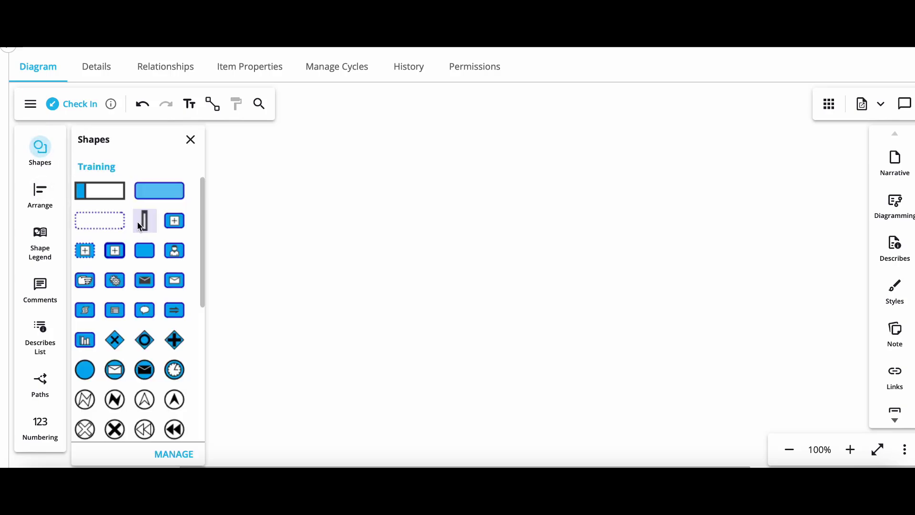
pyautogui.scroll(-5, 139, 226)
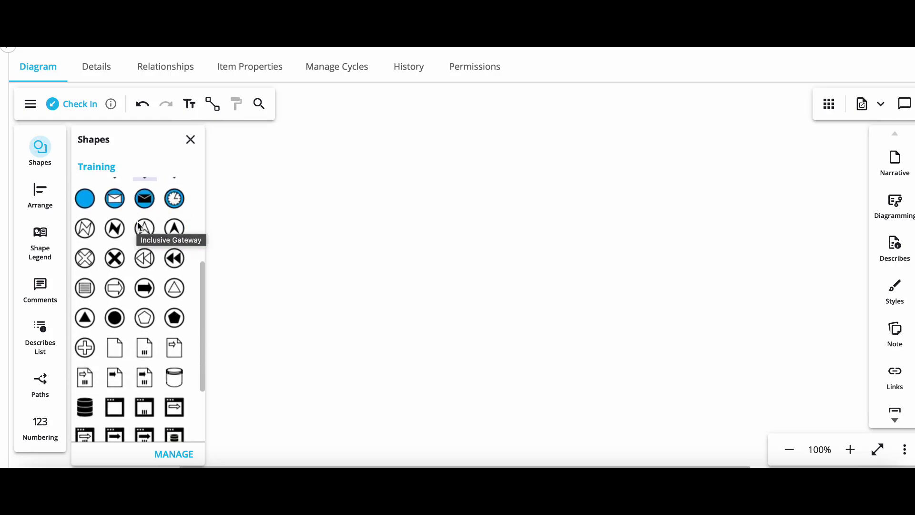
pyautogui.scroll(-3, 140, 225)
pyautogui.scroll(4, 139, 225)
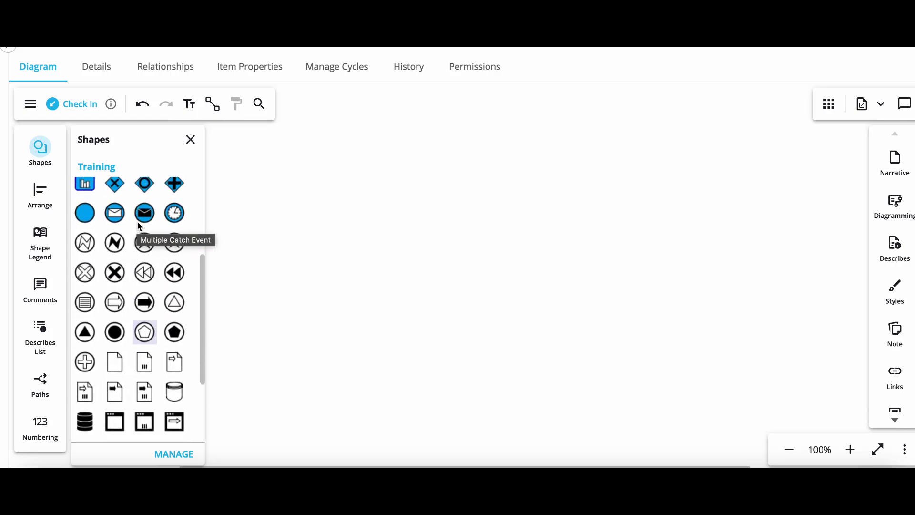
pyautogui.scroll(3, 139, 226)
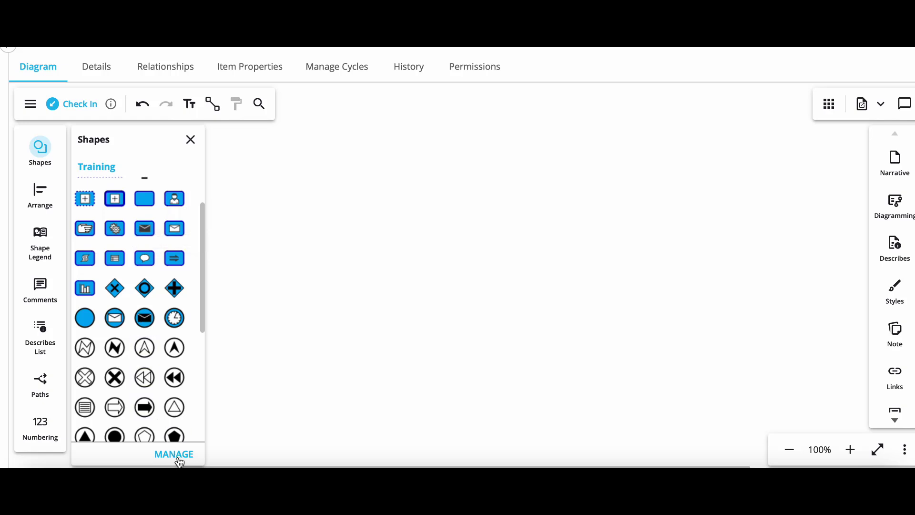
pyautogui.scroll(1, 172, 372)
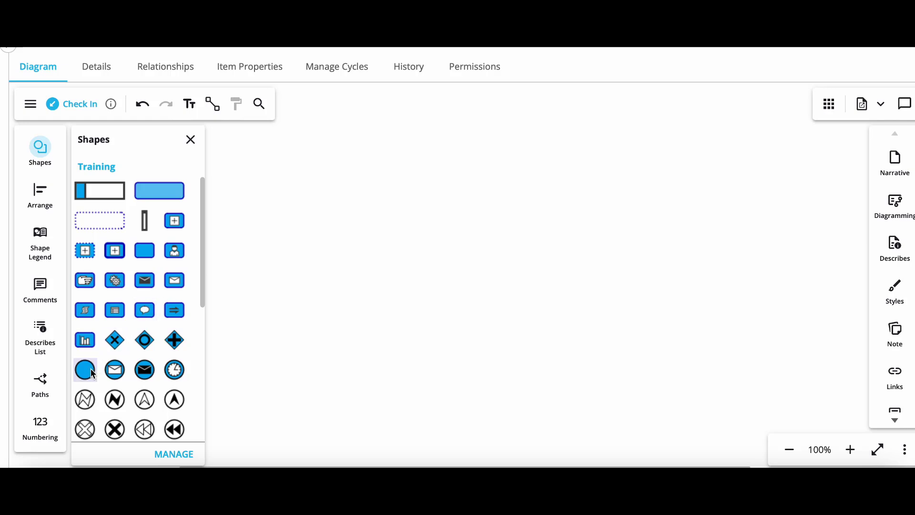
# Place a single start event on the empty canvas and inspect its error-checking message
pyautogui.moveTo(92, 373)
pyautogui.mouseDown()
pyautogui.moveTo(125, 365)
pyautogui.moveTo(319, 244)
pyautogui.mouseUp()
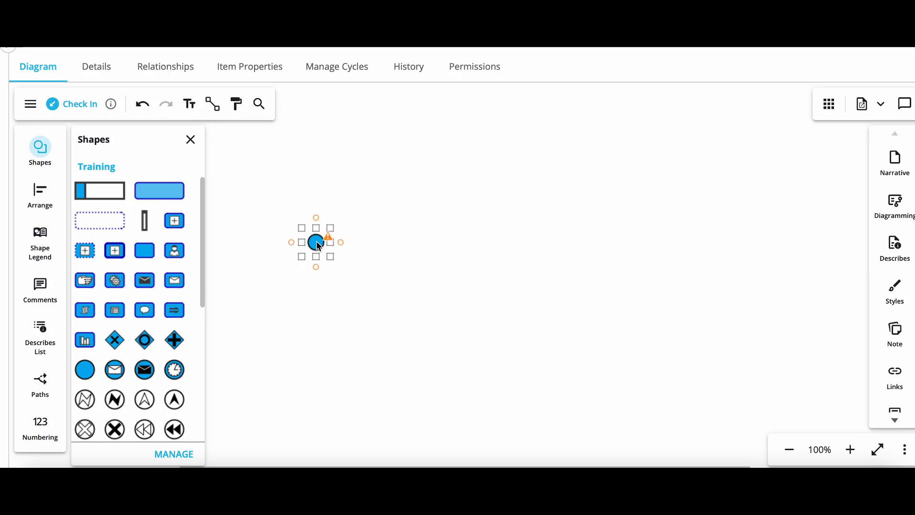
pyautogui.press('Delete')
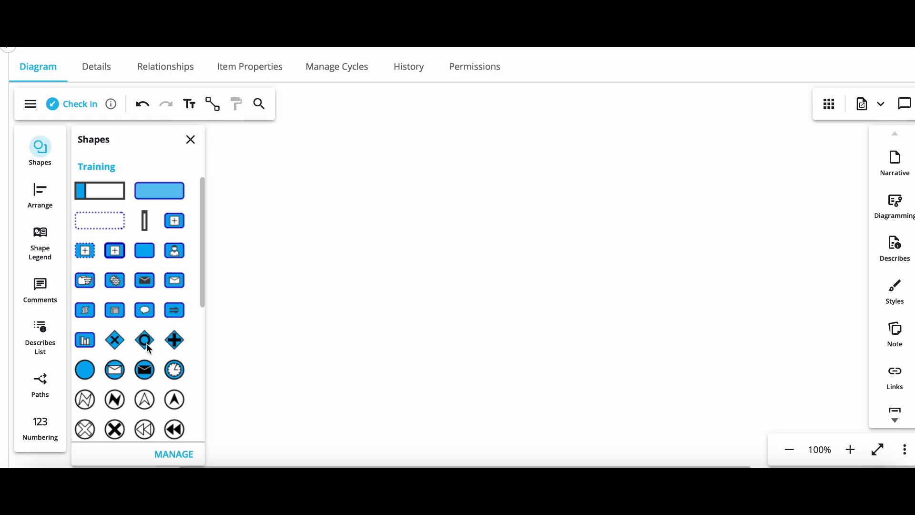
pyautogui.moveTo(85, 369); pyautogui.dragTo(317, 241)
pyautogui.moveTo(324, 239)
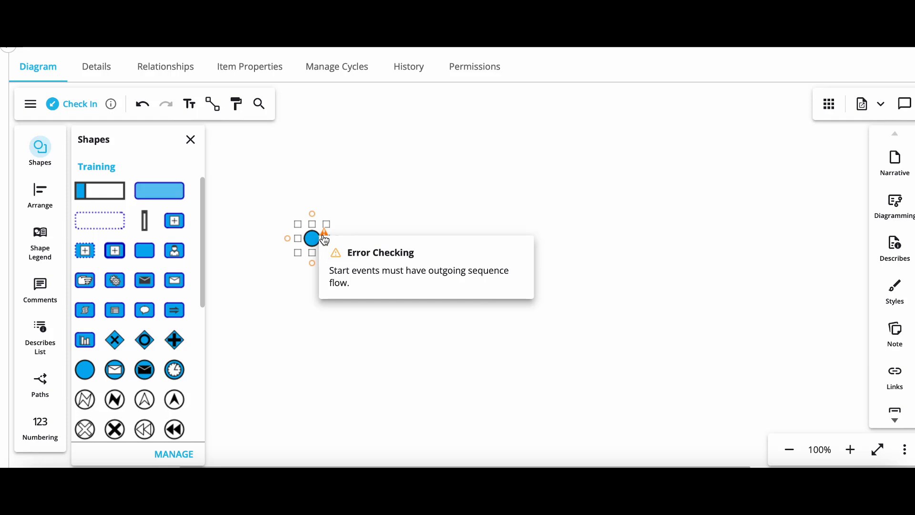
pyautogui.click(318, 176)
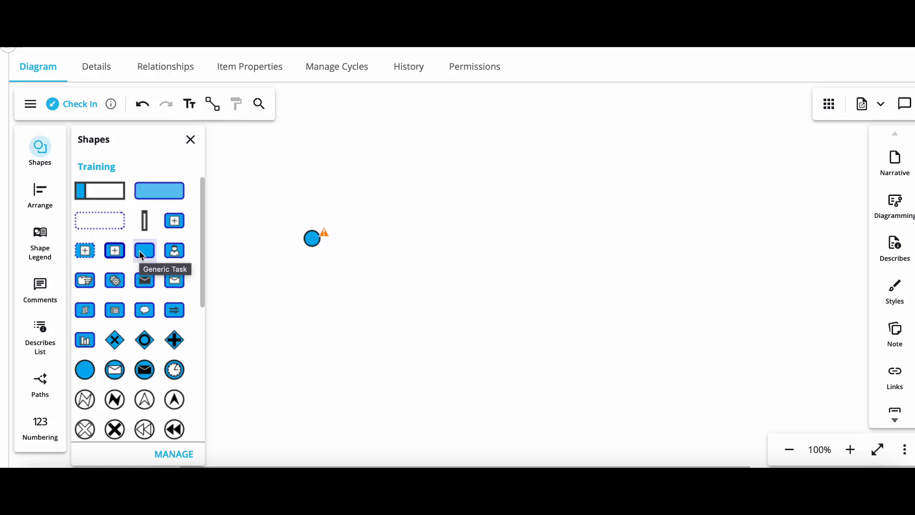
# Place a Generic Task to the right of the start event
pyautogui.moveTo(142, 255); pyautogui.dragTo(386, 239)
pyautogui.click(385, 239)
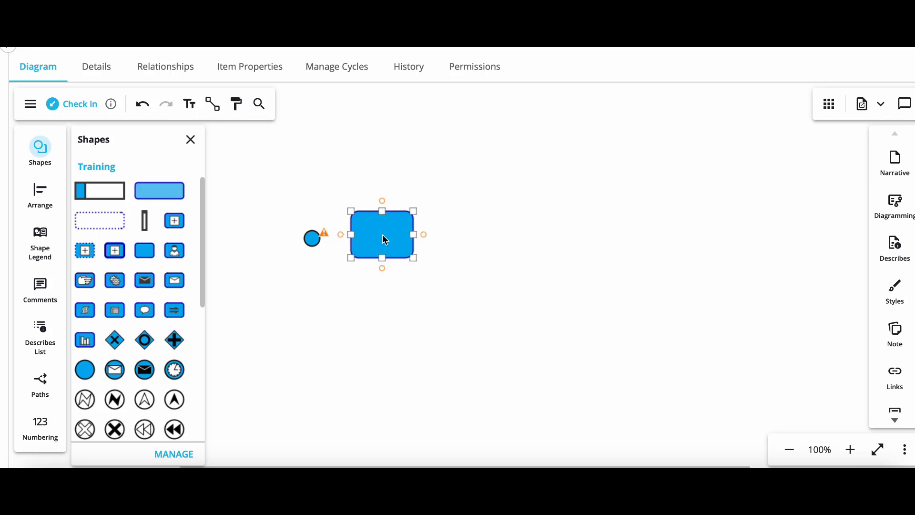
pyautogui.click(365, 134)
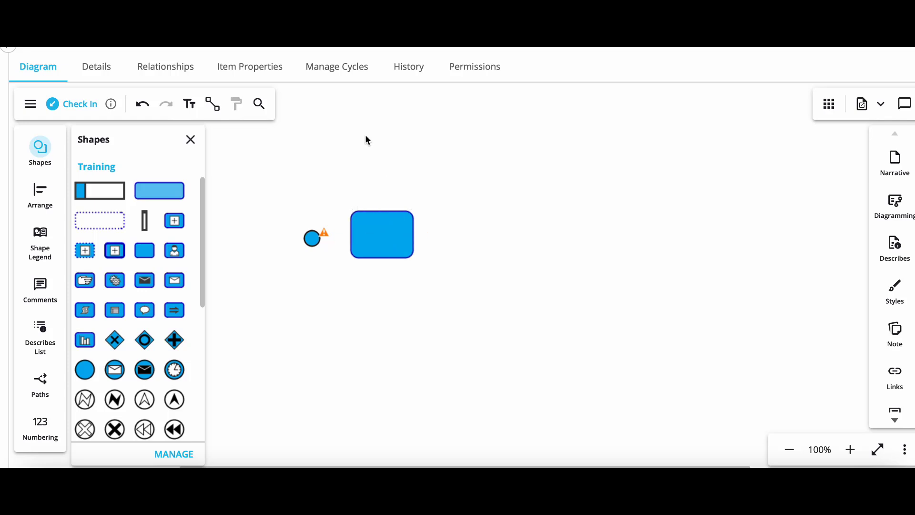
# Connect the start event to the Generic Task and align the event with the task's centre so the connector runs straight
pyautogui.click(314, 240)
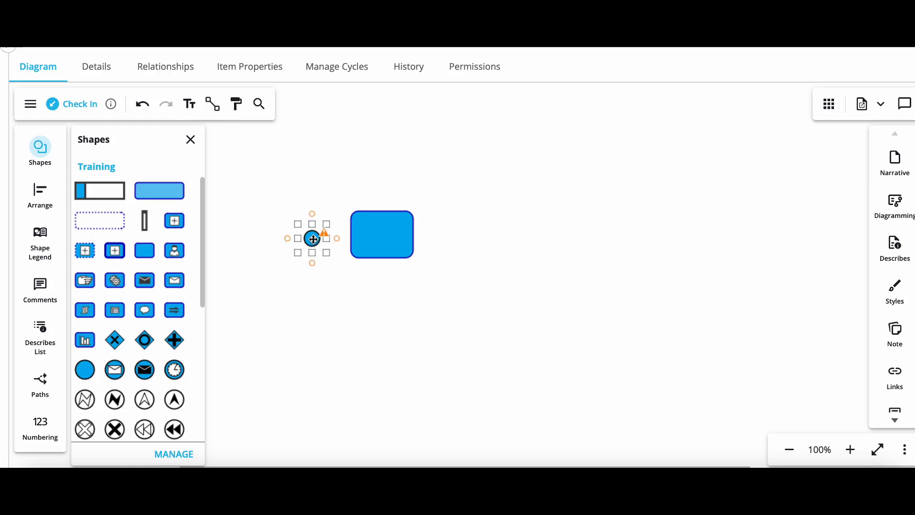
pyautogui.click(338, 240)
pyautogui.moveTo(338, 244); pyautogui.dragTo(316, 229)
pyautogui.click(317, 272)
pyautogui.click(316, 234)
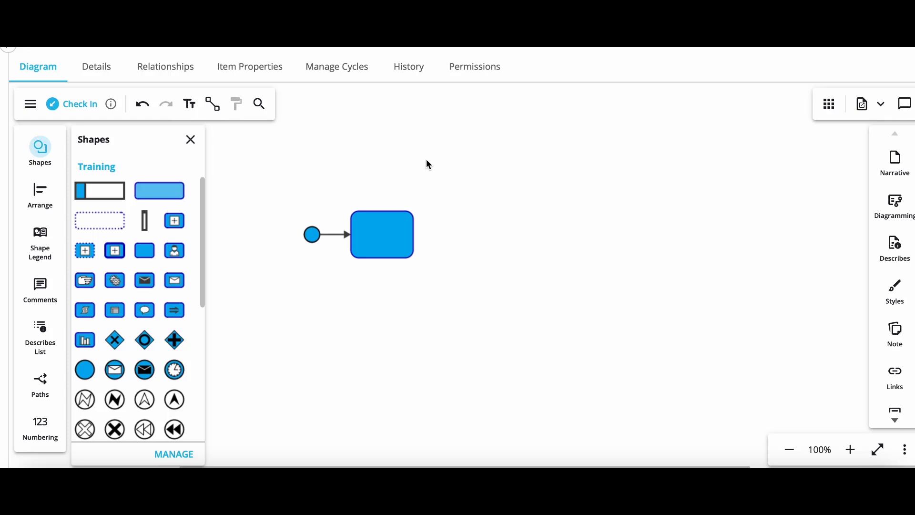
# Delete the connector between the start event and the task and draw it again
pyautogui.click(337, 235)
pyautogui.press('Delete')
pyautogui.click(316, 233)
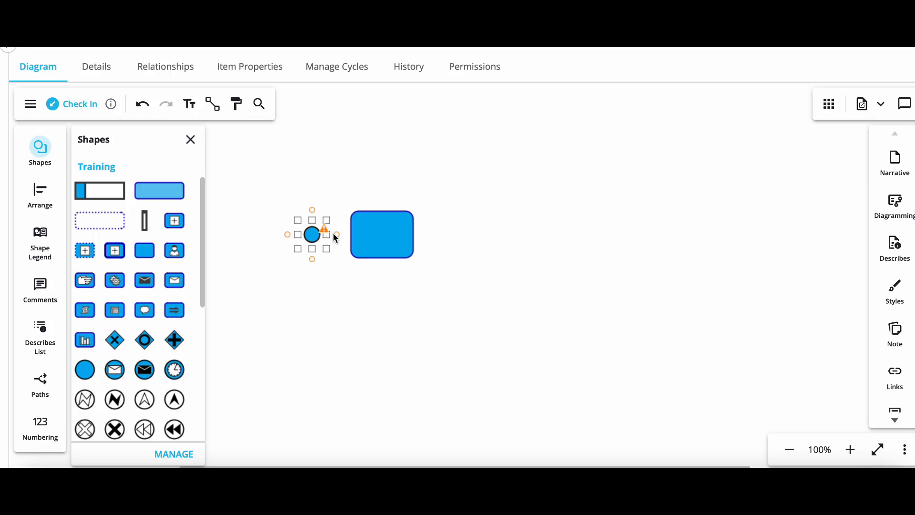
pyautogui.moveTo(337, 235); pyautogui.dragTo(352, 234)
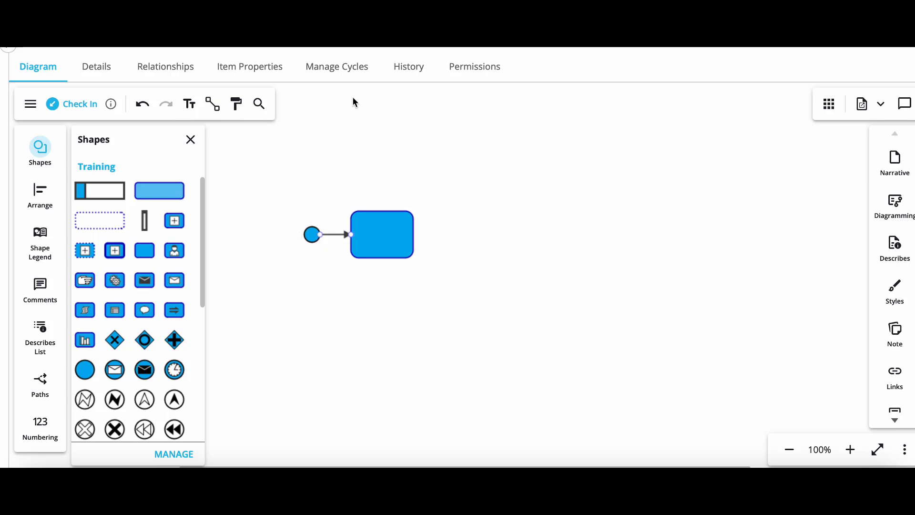
pyautogui.click(331, 198)
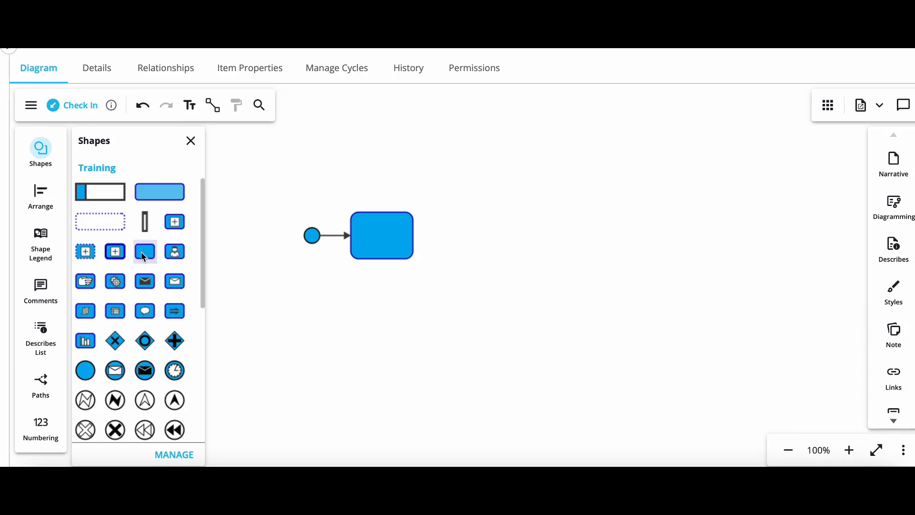
# Place a second Generic Task to the right of the first one, in line with it
pyautogui.moveTo(143, 255); pyautogui.dragTo(466, 238)
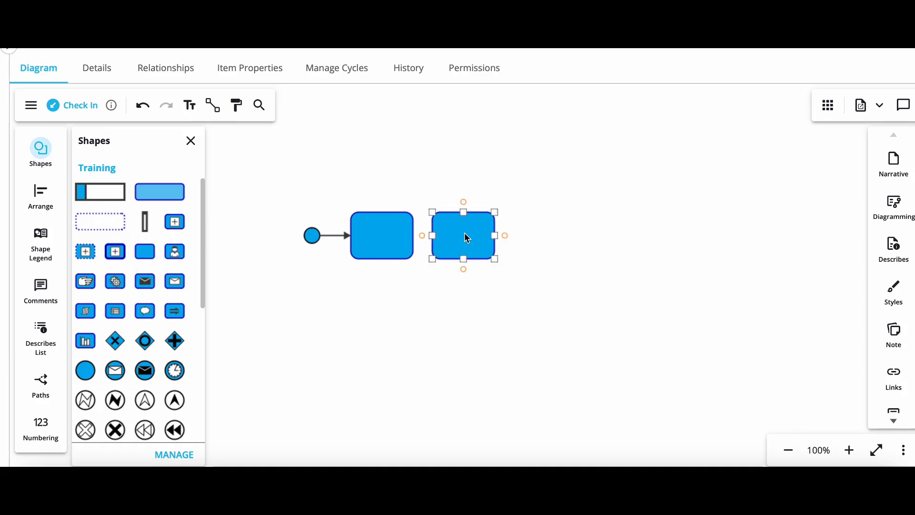
# Connect the first Generic Task to the second Generic Task with a straight connector
pyautogui.click(405, 191)
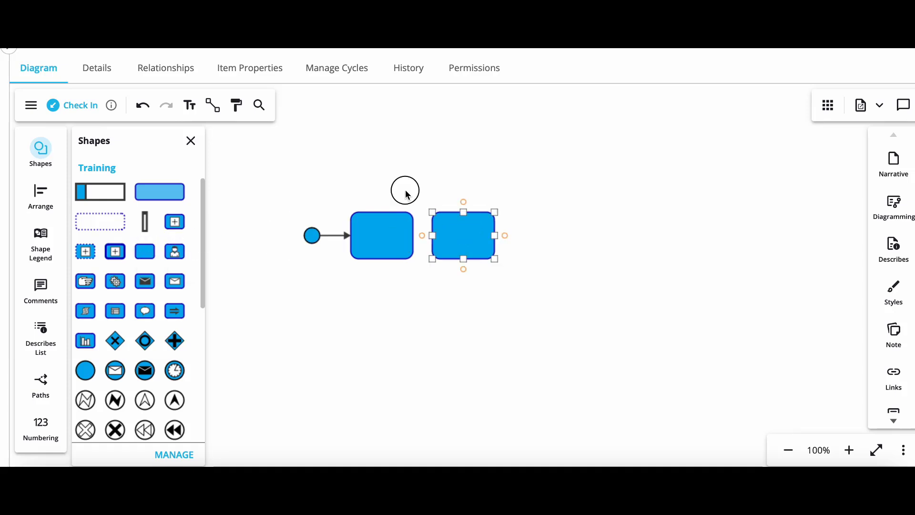
pyautogui.click(391, 225)
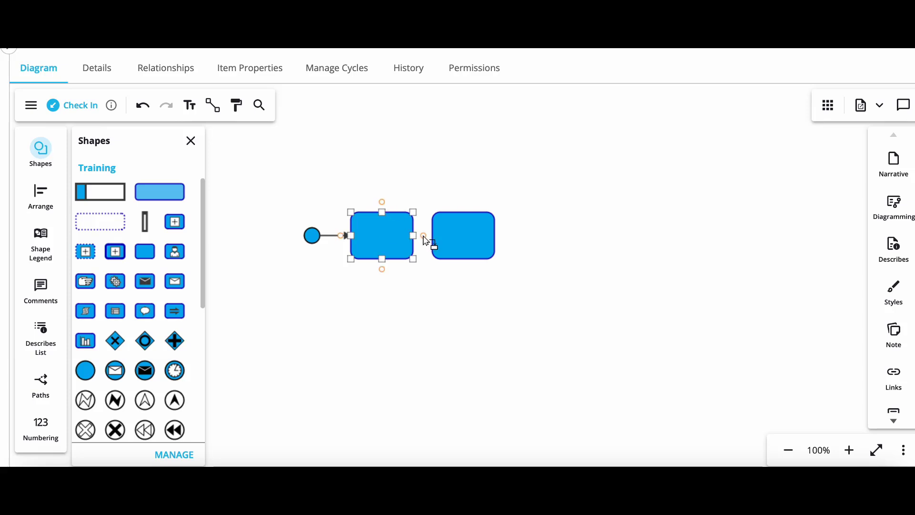
pyautogui.moveTo(424, 239); pyautogui.dragTo(448, 236)
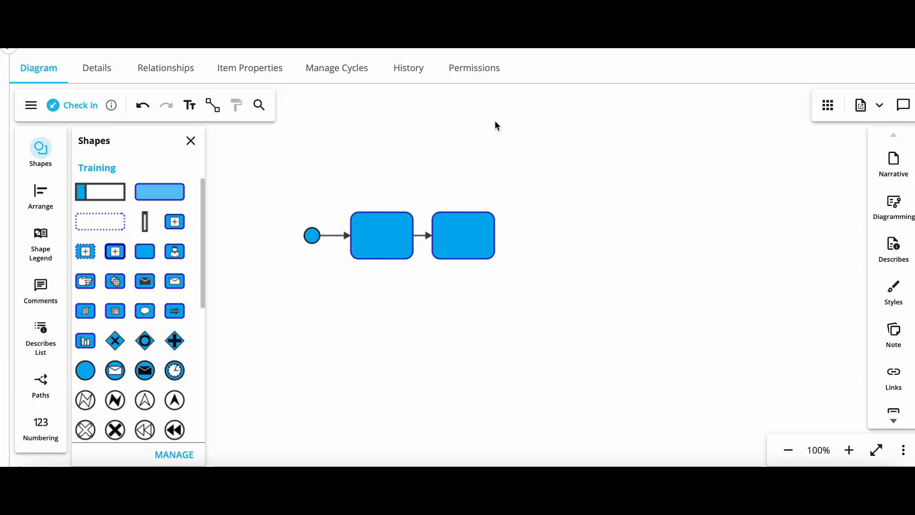
# Add a third Generic Task to the flow, connected directly from the second task
pyautogui.click(472, 223)
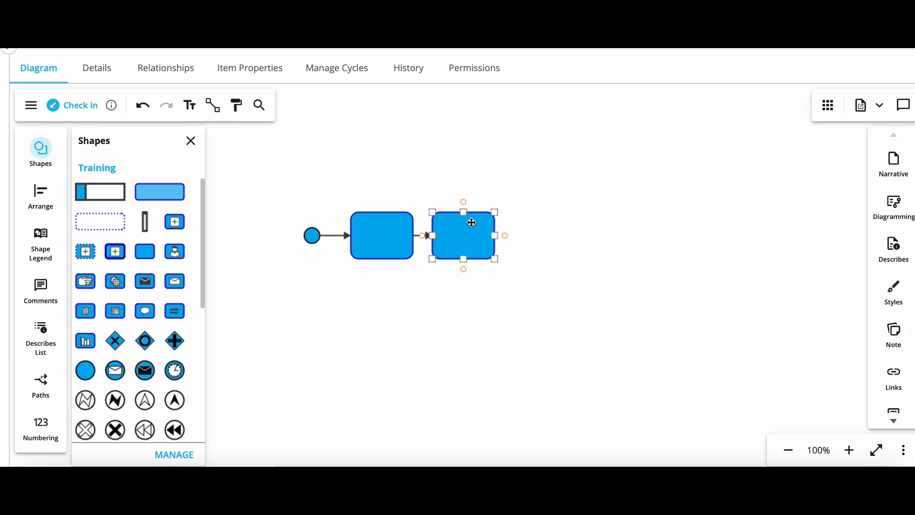
pyautogui.click(508, 236)
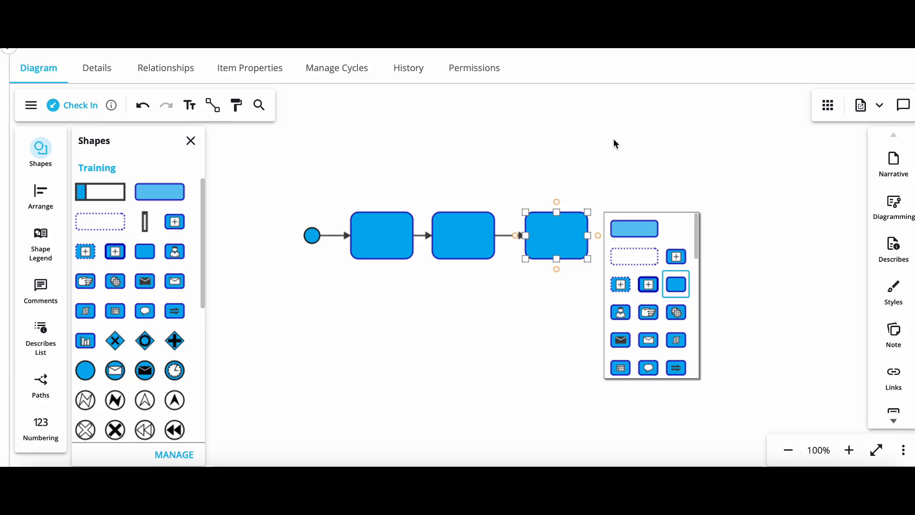
pyautogui.click(678, 283)
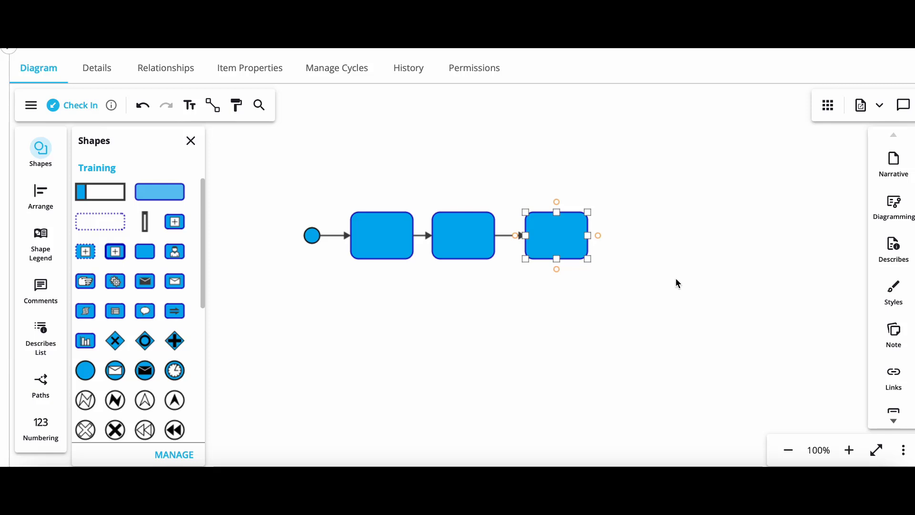
# Add a connected fourth shape after the third task and make it the thick-bordered activity with a plus marker
pyautogui.click(598, 236)
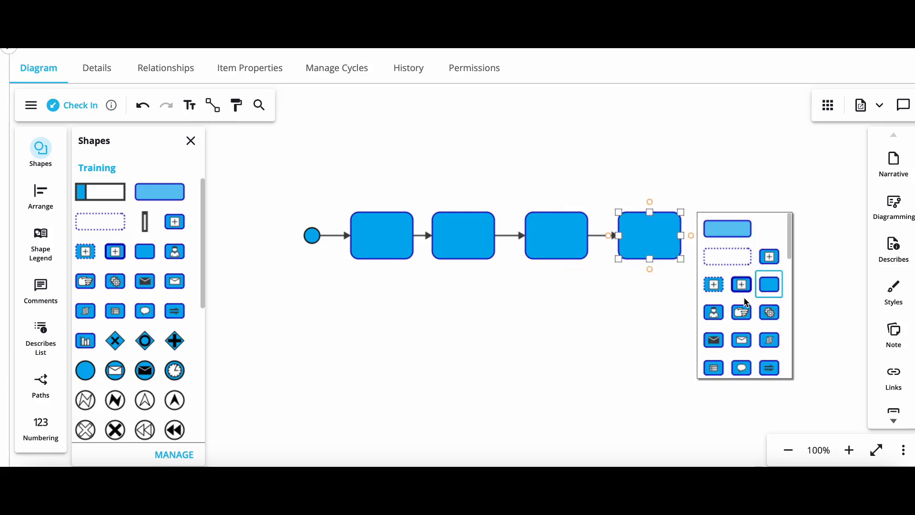
pyautogui.scroll(-9, 746, 303)
pyautogui.scroll(9, 746, 302)
pyautogui.click(741, 286)
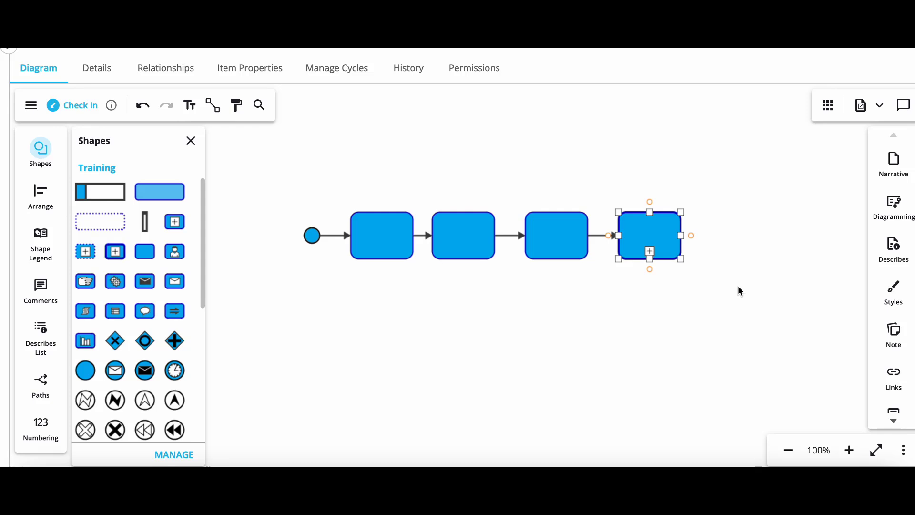
# Place a circular event after the thick-bordered activity, align it with the flow, and connect the activity to it
pyautogui.click(730, 261)
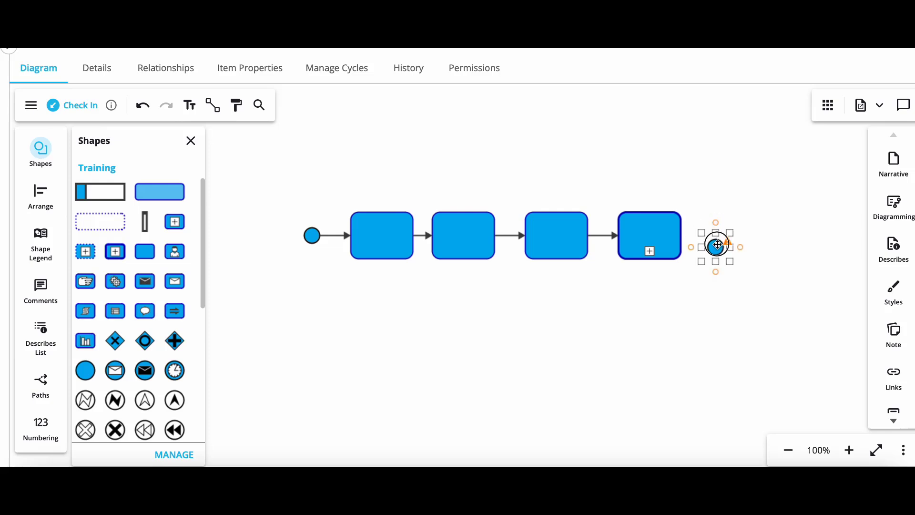
pyautogui.click(664, 243)
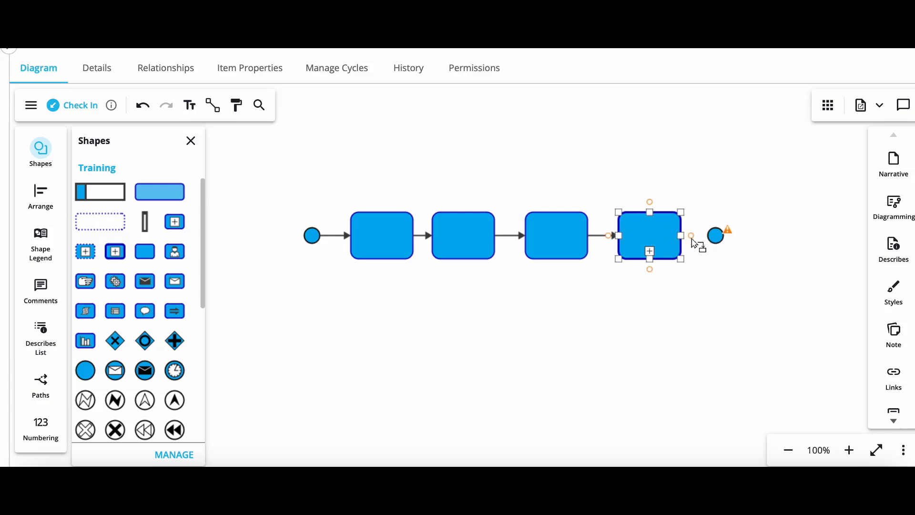